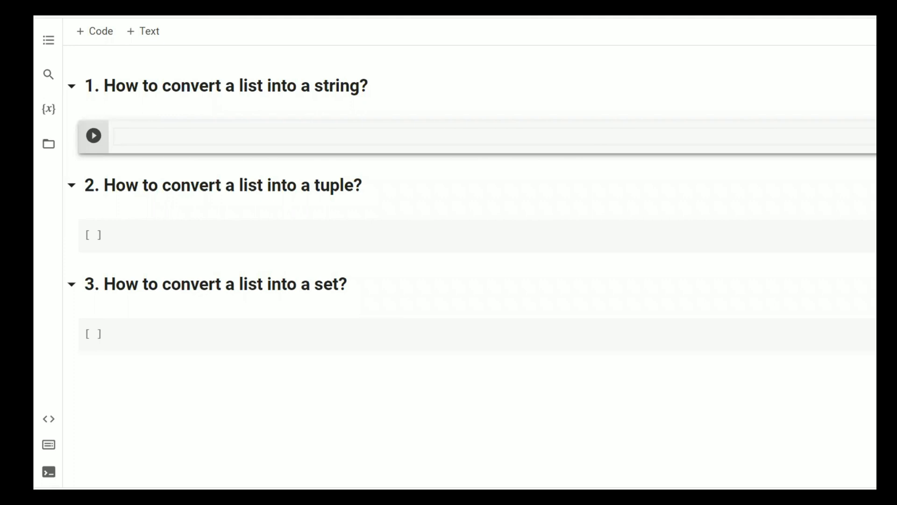
text(wee)
text(kda)
text(ys=)
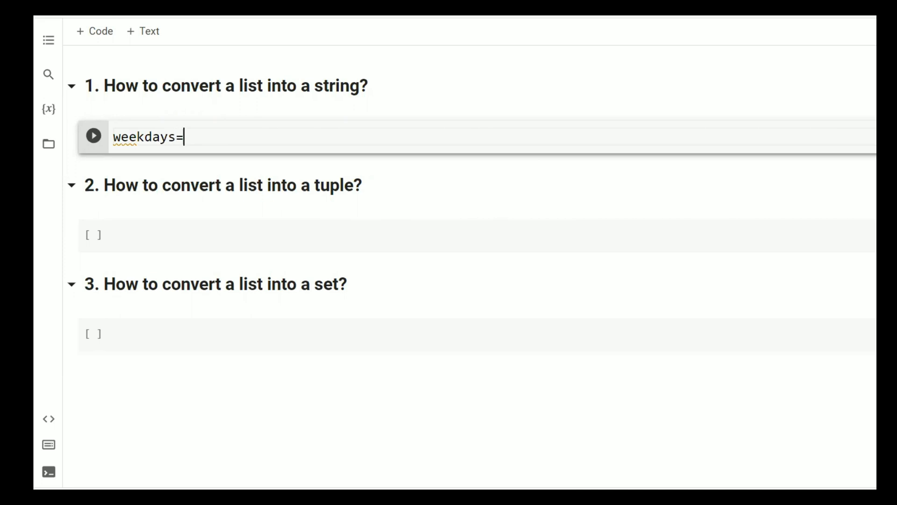
text([)
- Enter weekdays=['sun','mon','tue','wed','thu','fri','sat'] in the first cell, correcting typos along the way
key(ctrl+space)
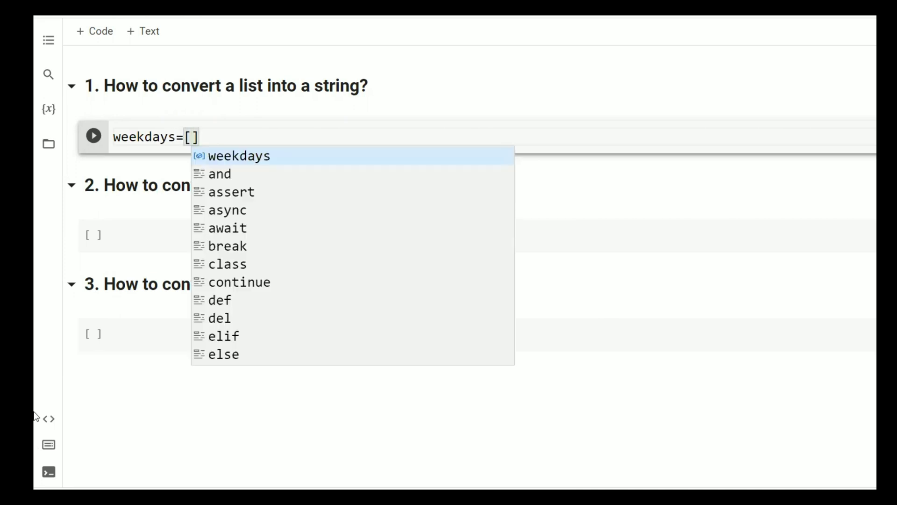
text('s)
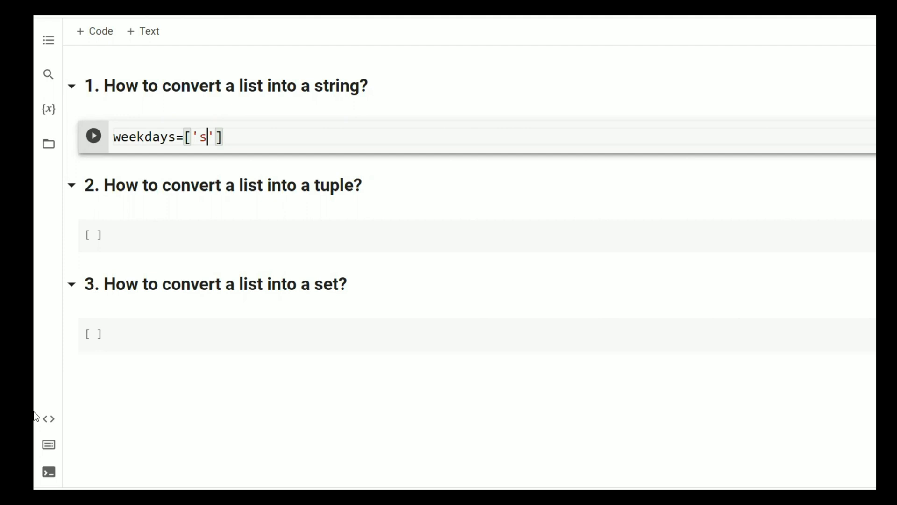
text(un)
key(Right)
text(,)
text('mon)
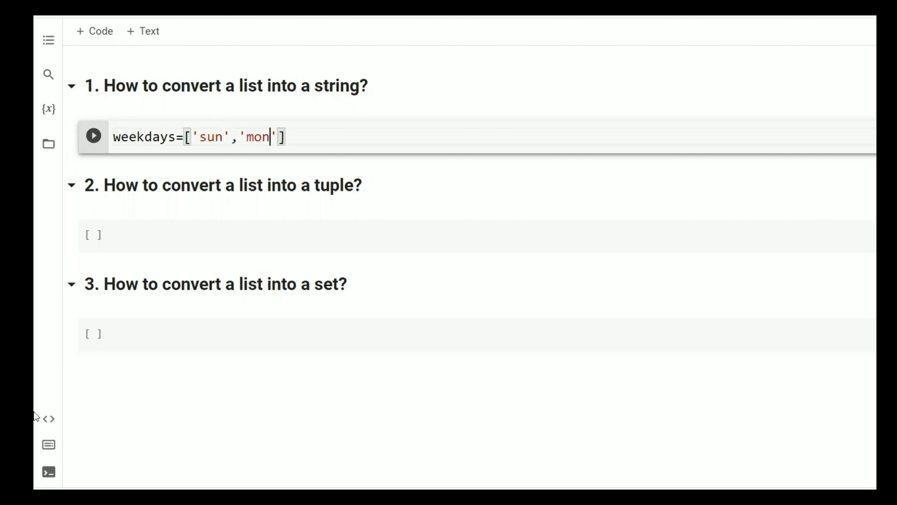
key(Right)
text(,)
text('tue')
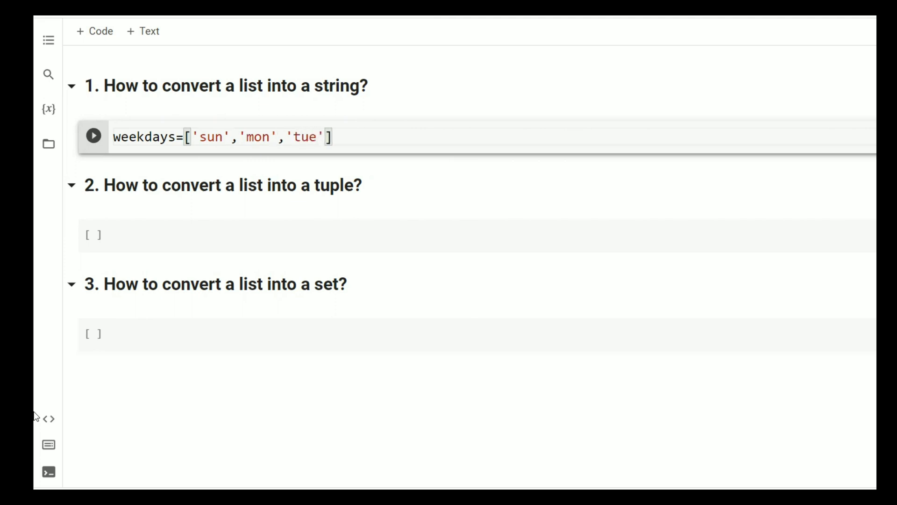
text(,')
text(e)
key(BackSpace)
text(wed')
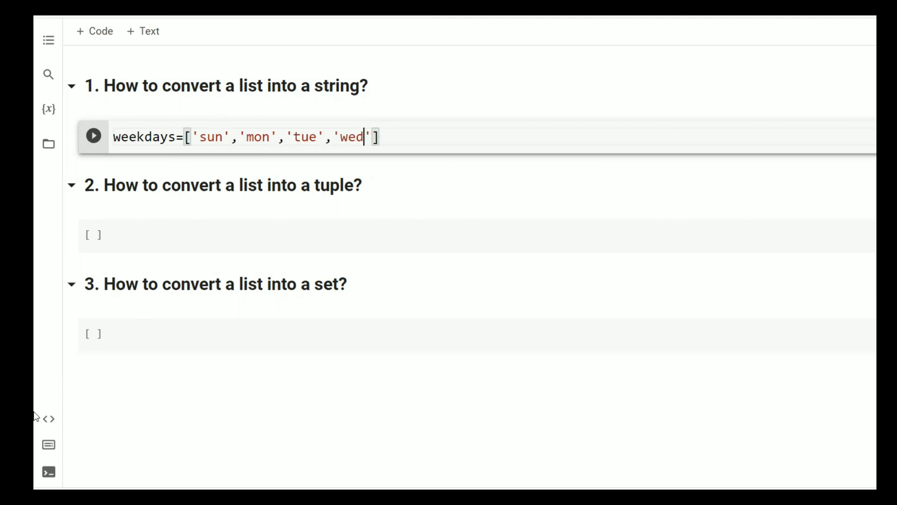
text(,thu)
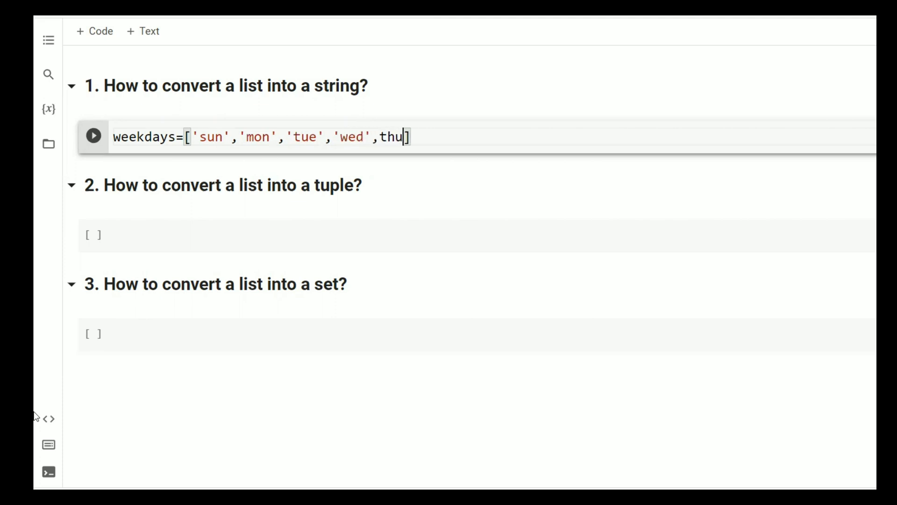
key(BackSpace)
key(BackSpace)
key(BackSpace)
text('tu)
key(BackSpace)
text(hu')
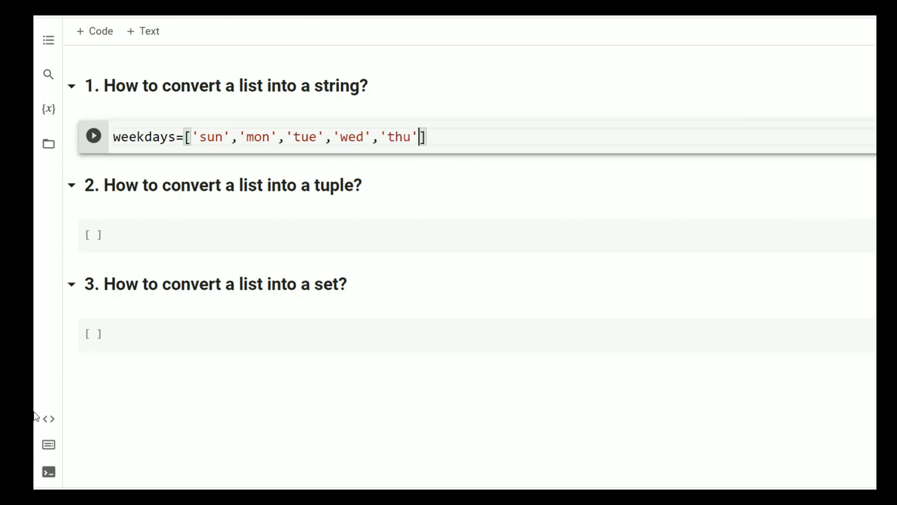
text(,')
text(fri')
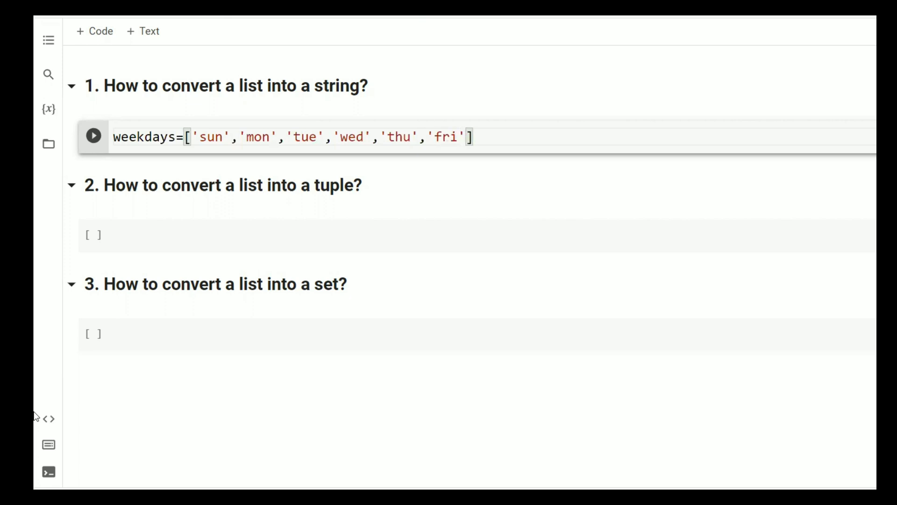
text(,'')
key(Left)
text(s)
text(at)
key(Right)
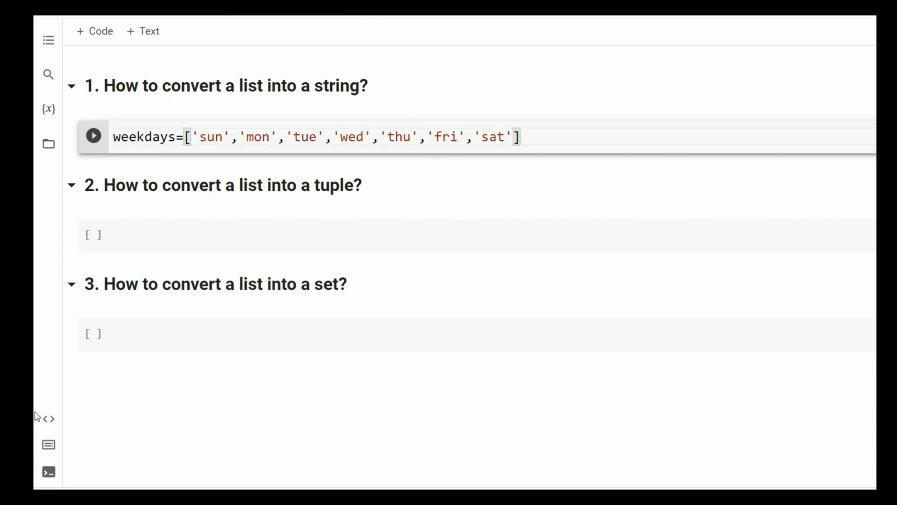
mouse_move(478, 236)
key(End)
- Add weekday_string = ''.join(weekdays) as the cell's second line
key(Return)
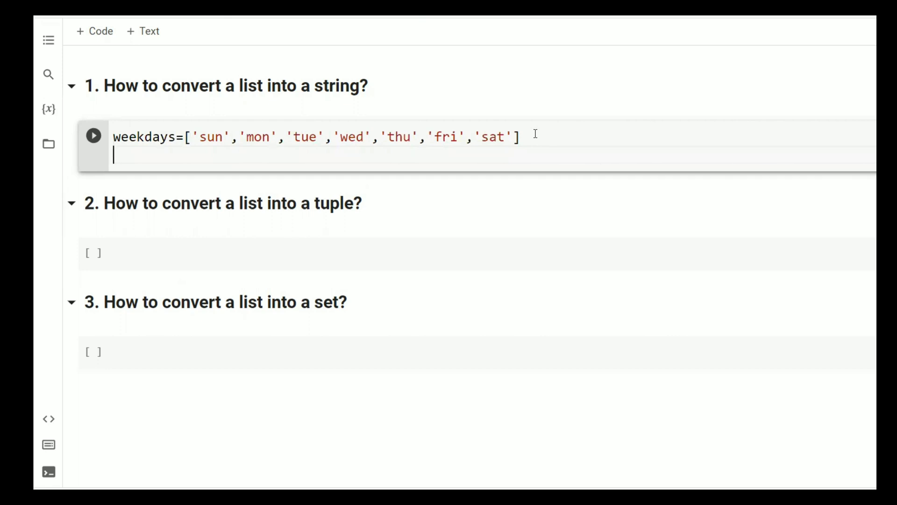
text(w)
text(eek)
text(day)
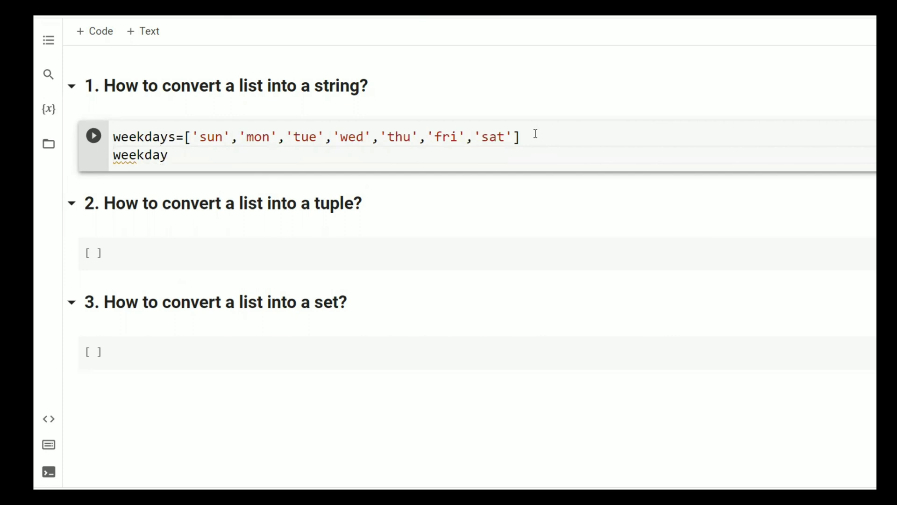
text(_string )
text(= )
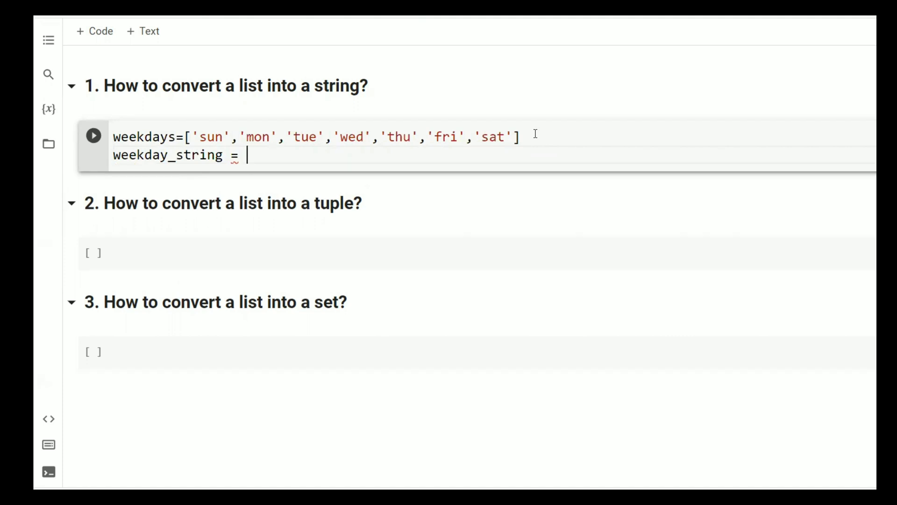
text('')
text(.join)
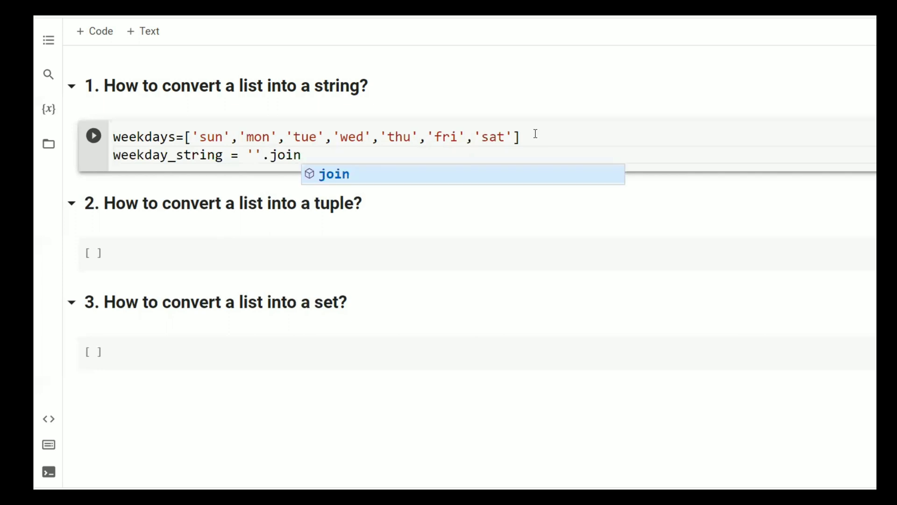
text(()
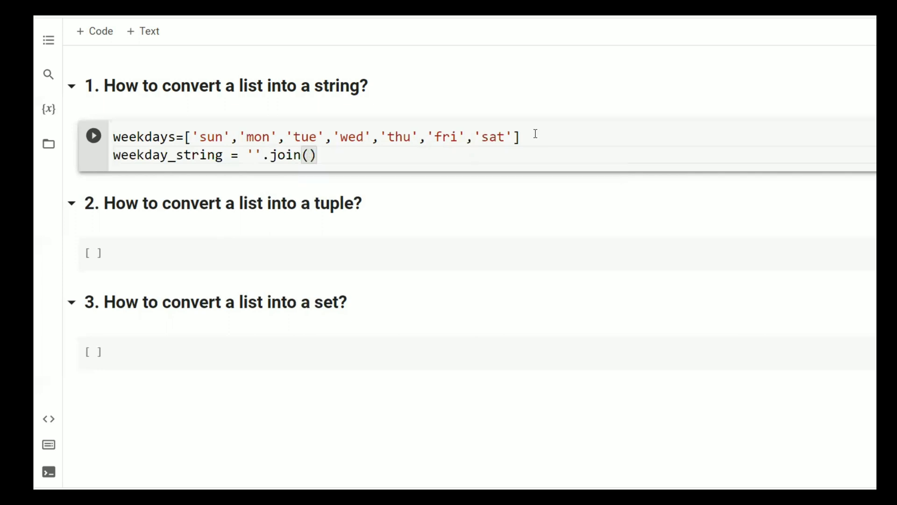
double_click(153, 138)
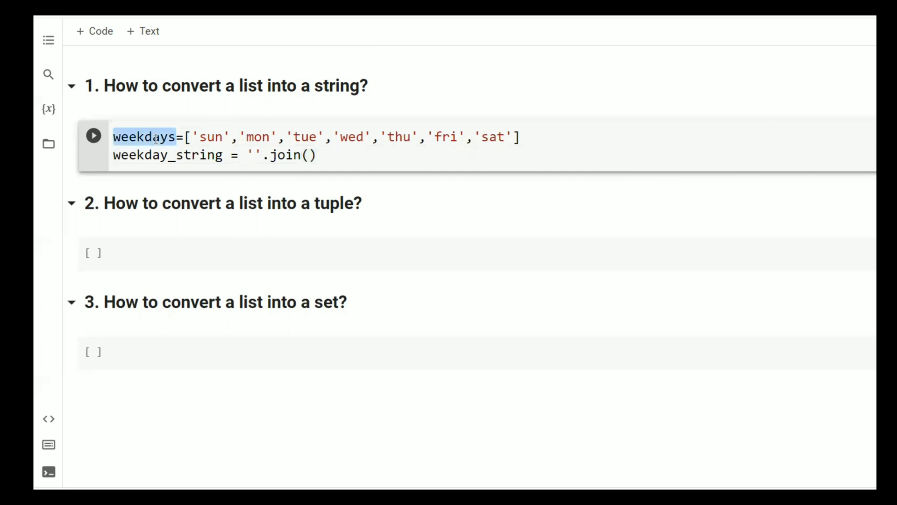
key(ctrl+c)
click(311, 155)
key(ctrl+v)
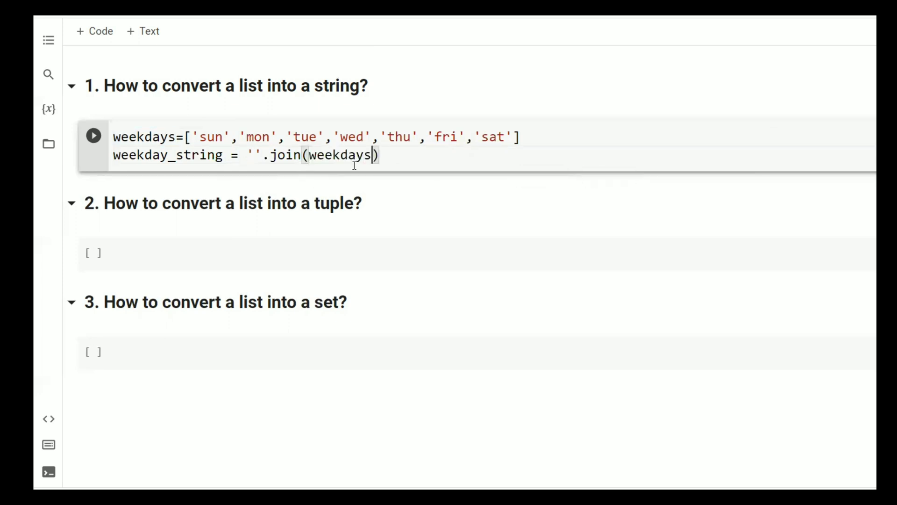
key(End)
- Add print(weekday_string) as the cell's third line
key(Return)
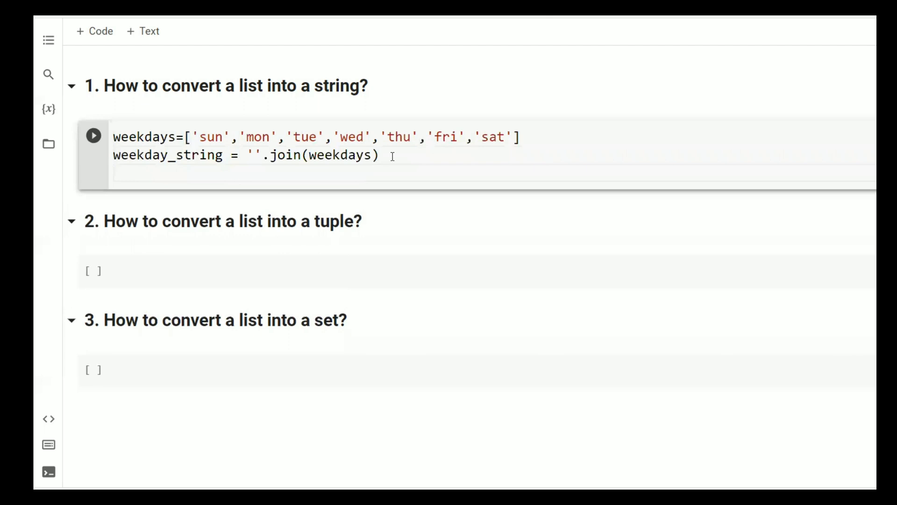
text(print)
text(()
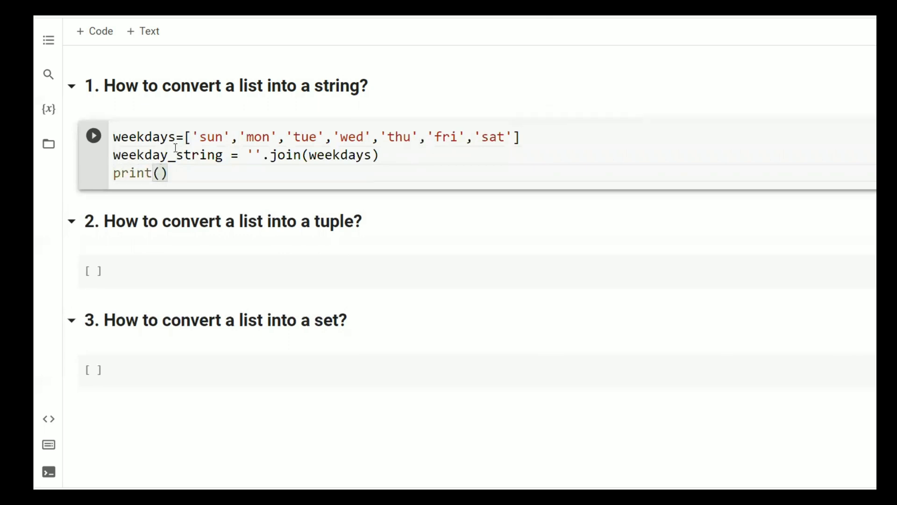
double_click(155, 155)
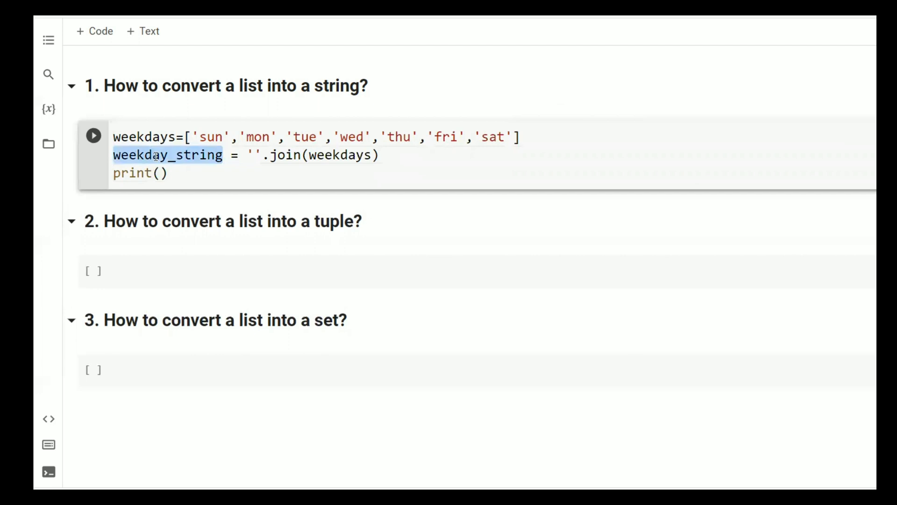
click(160, 173)
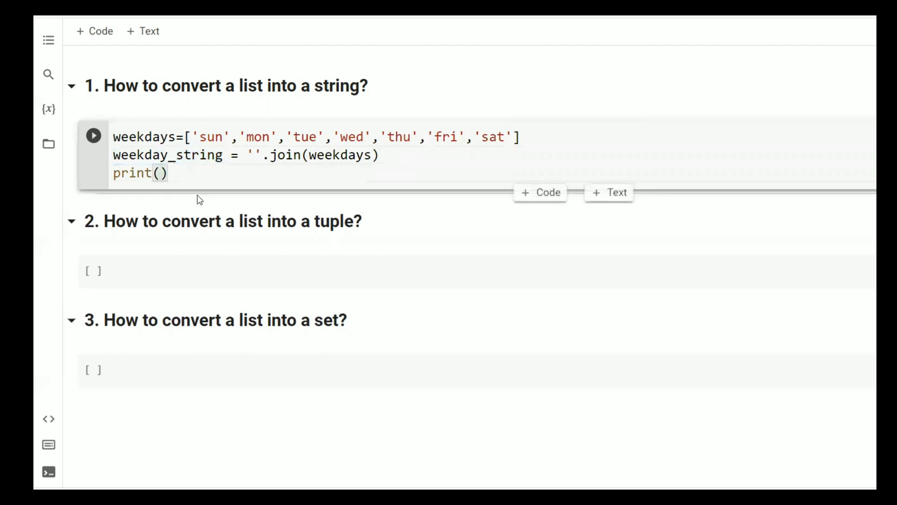
key(ctrl+v)
- Run the first cell, then change the join separator from '' to a single space
click(94, 136)
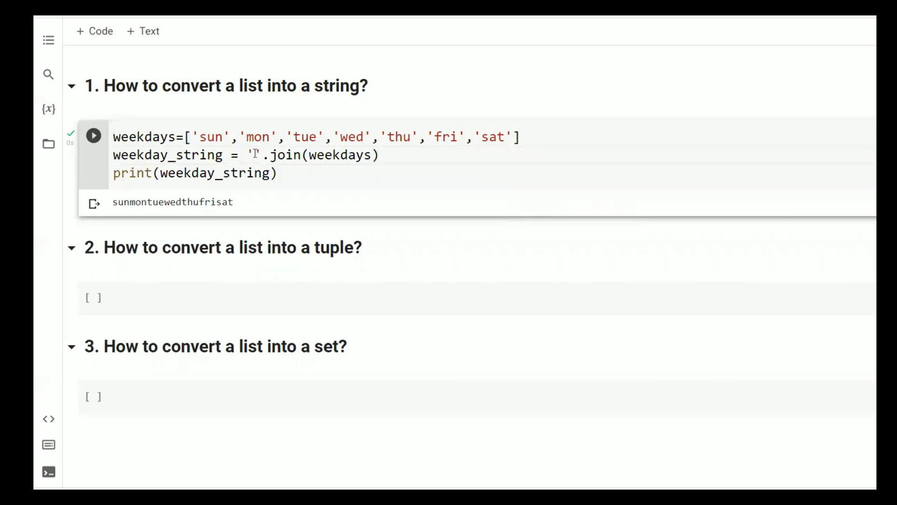
click(93, 136)
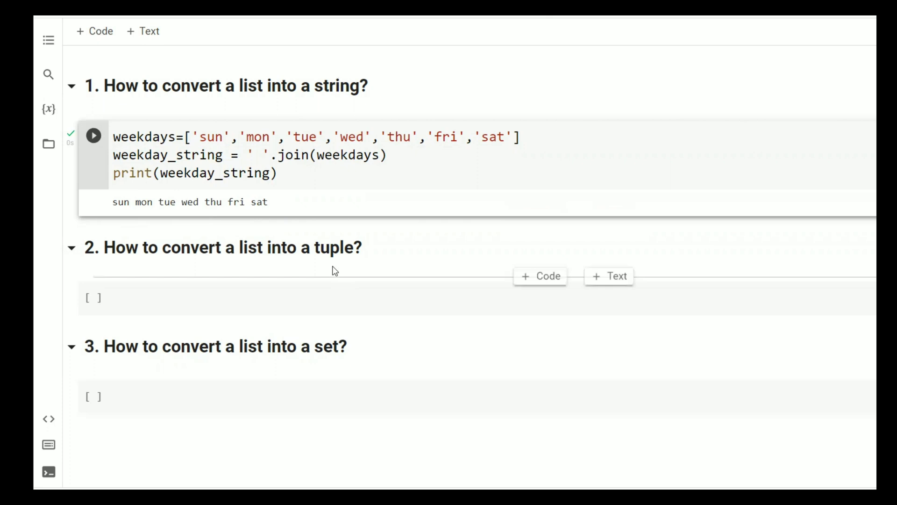
mouse_move(311, 224)
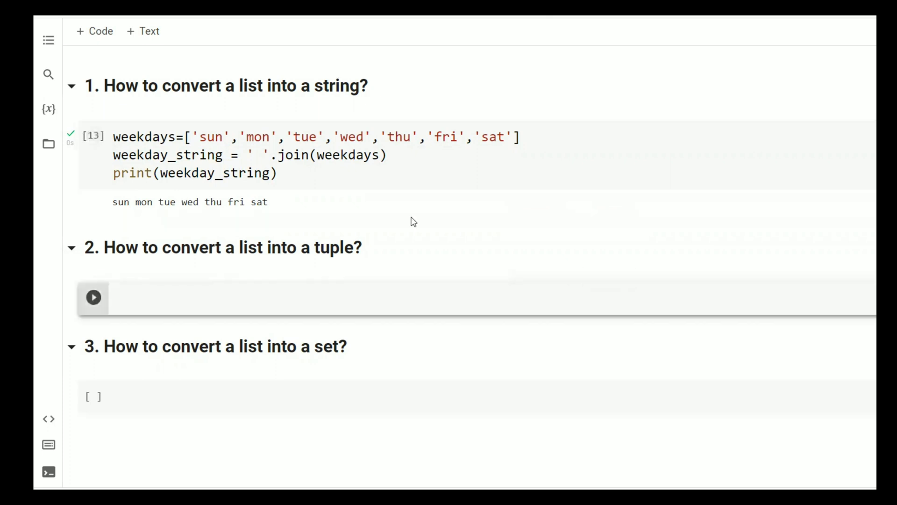
- Copy the weekdays list line into the empty tuple cell
drag(539, 134, 36, 81)
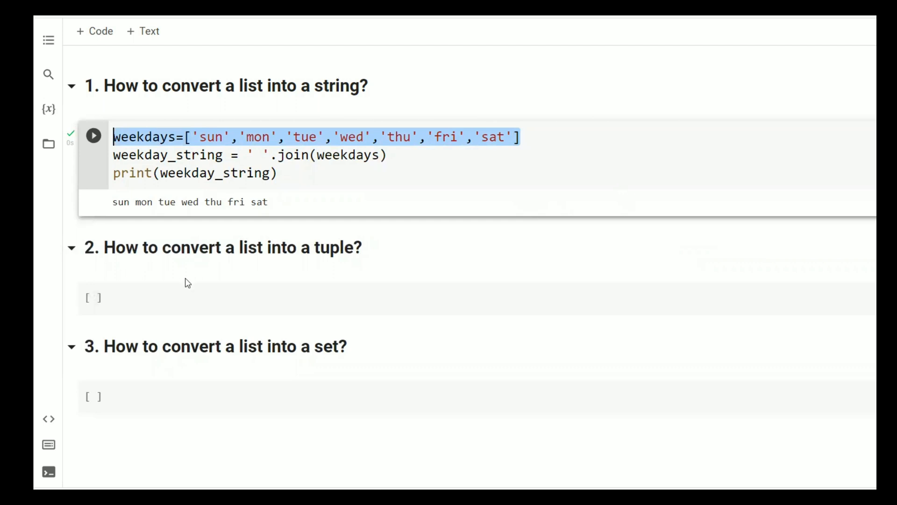
click(180, 300)
key(ctrl+v)
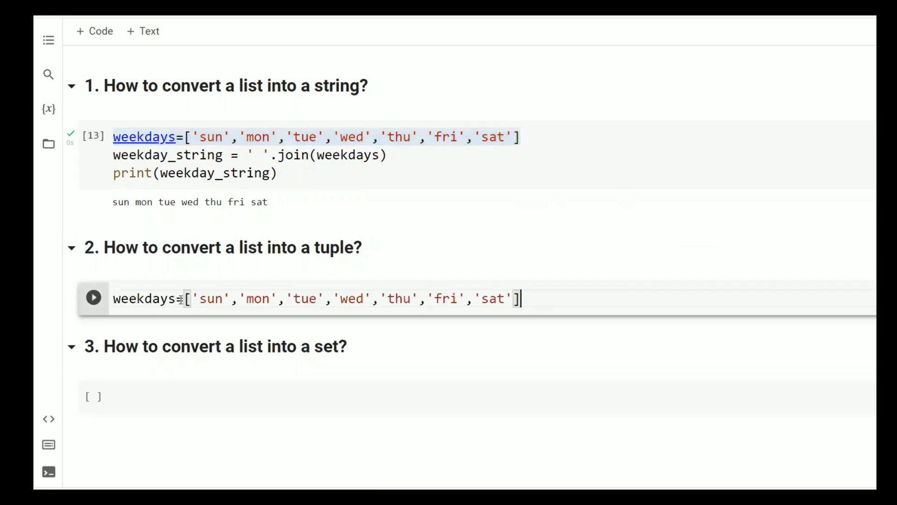
key(Return)
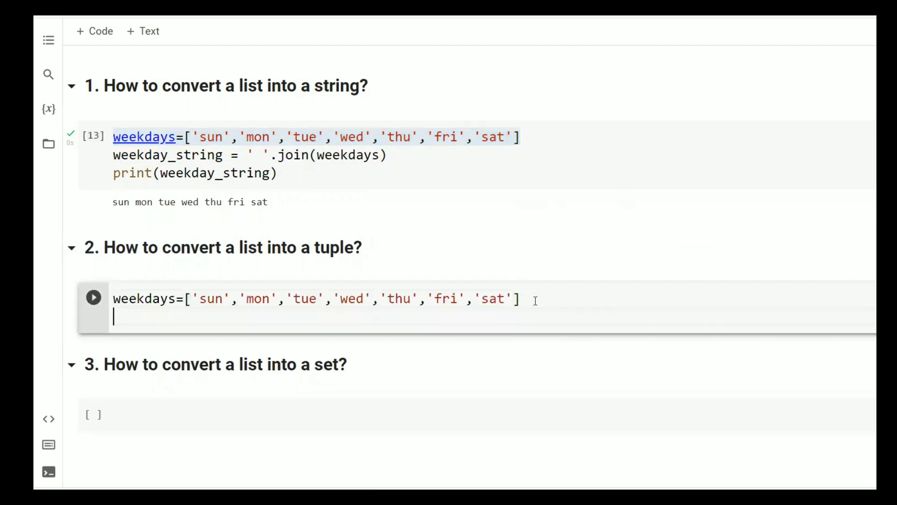
text(w)
text(eekda)
text(ys_)
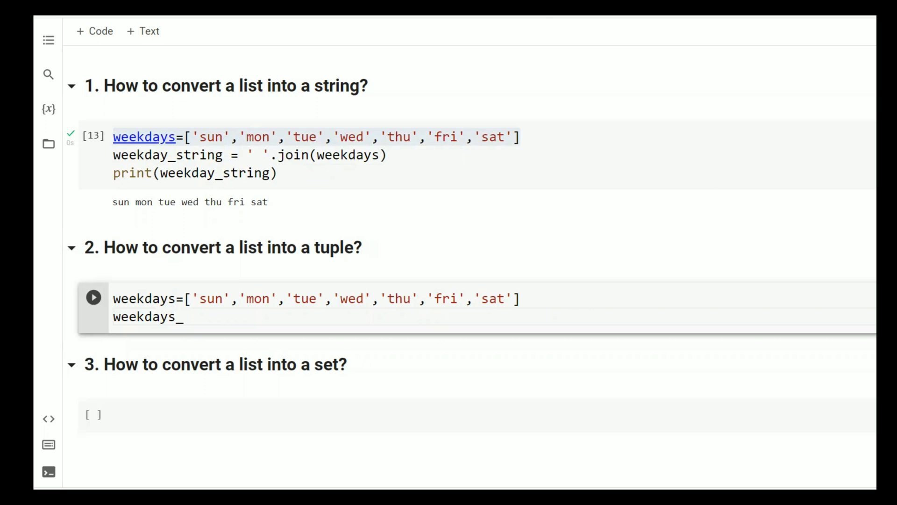
text(t)
text(uple)
text( = tu)
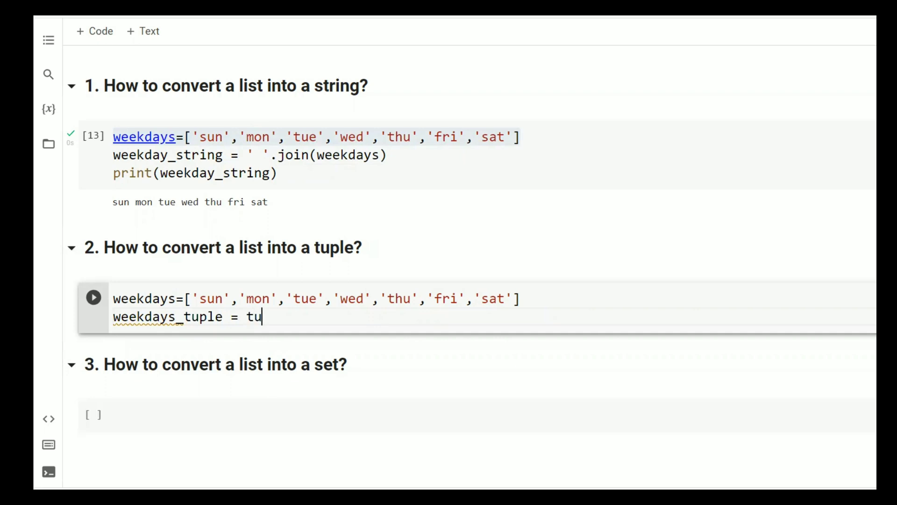
text(ple()
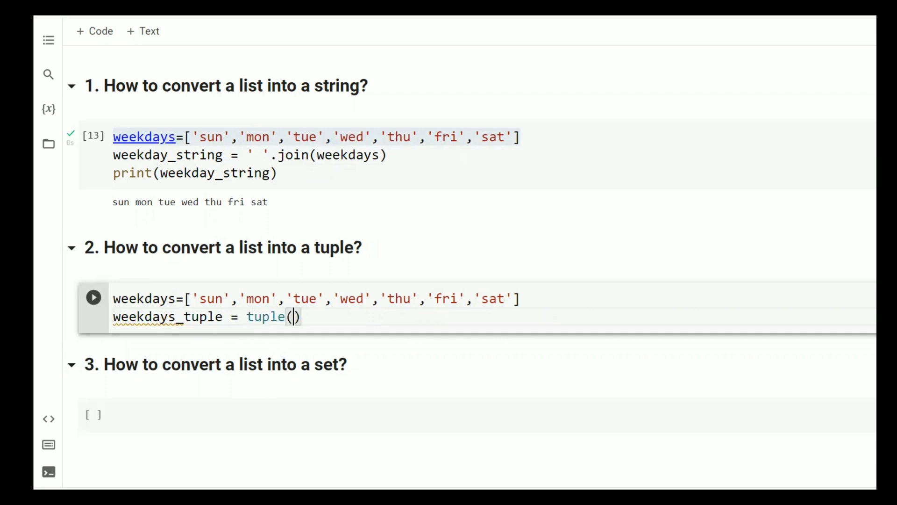
- Add weekdays_tuple = tuple(weekdays) below the list
double_click(163, 298)
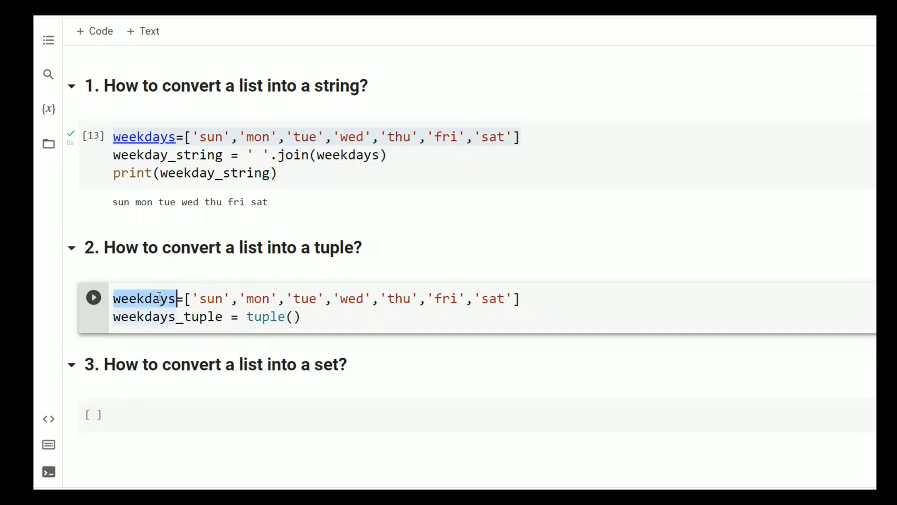
click(293, 317)
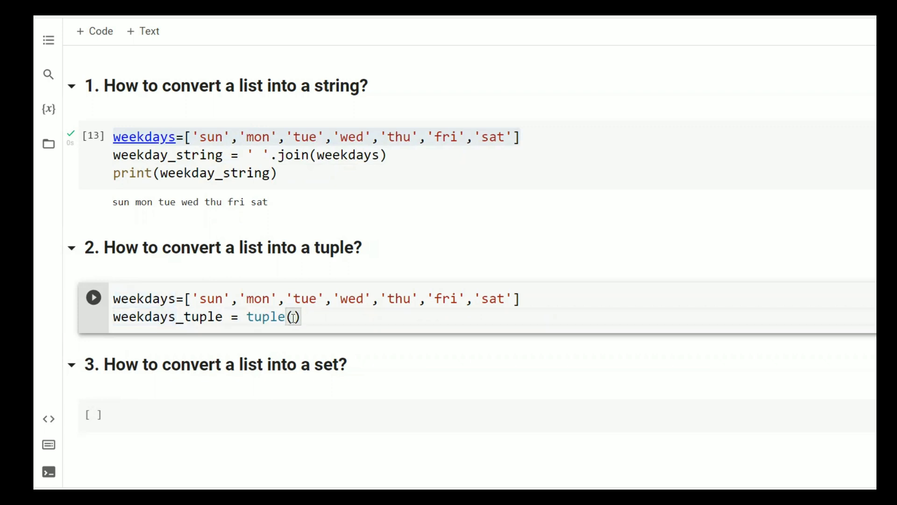
key(ctrl+v)
key(End)
key(Return)
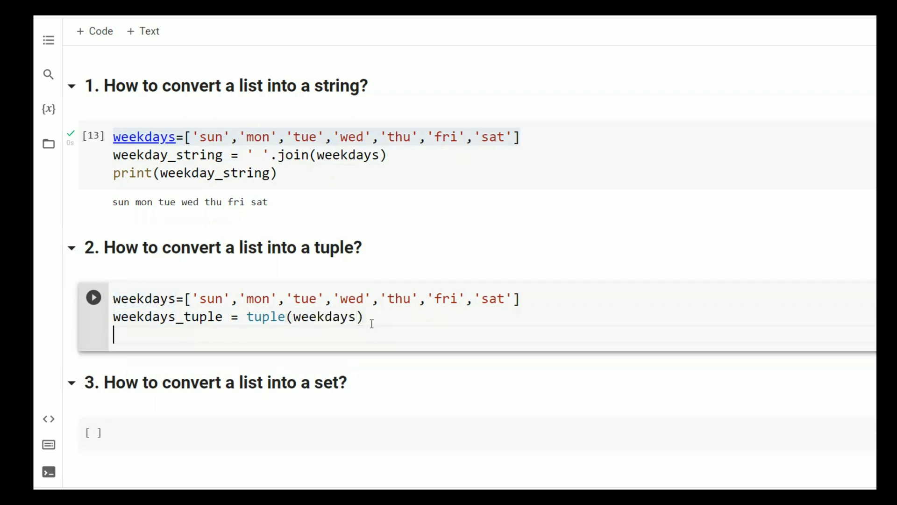
text(print)
text(())
- Add print(weekdays_tuple) and run the tuple cell
double_click(169, 318)
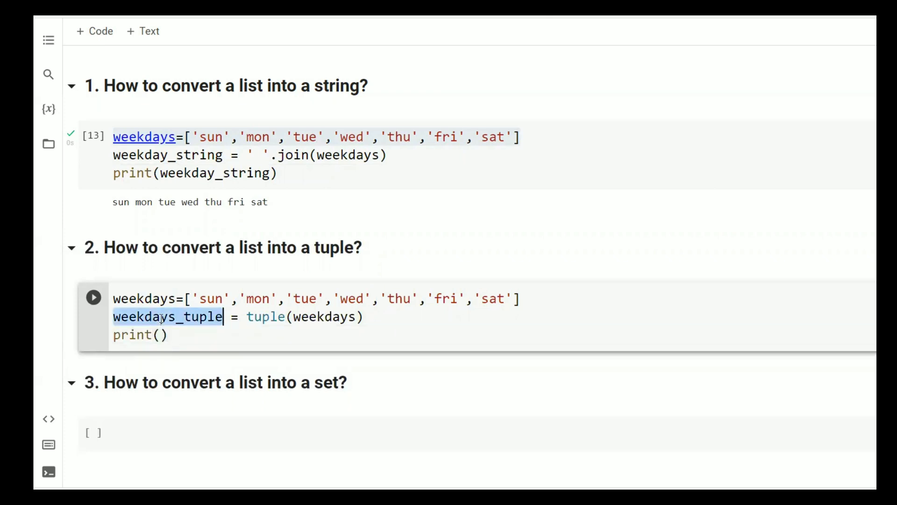
key(ctrl+c)
click(161, 334)
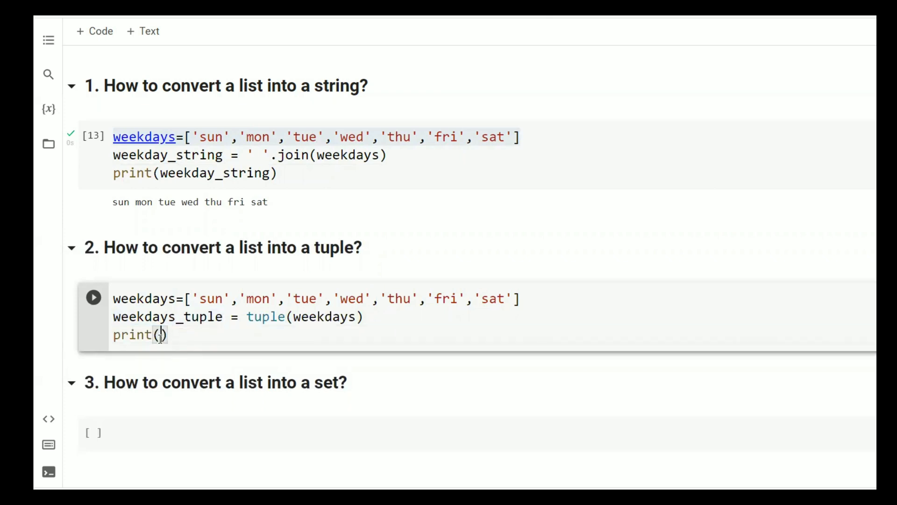
key(ctrl+v)
mouse_move(190, 382)
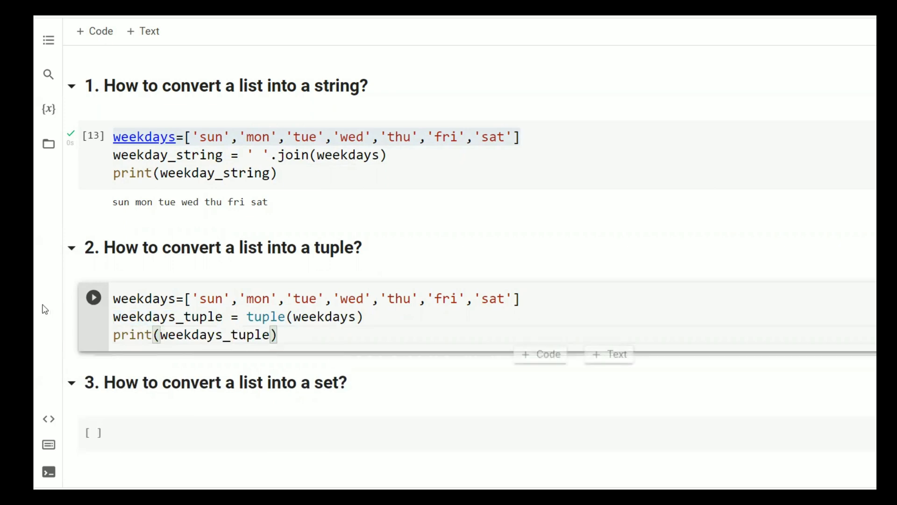
key(ctrl+Return)
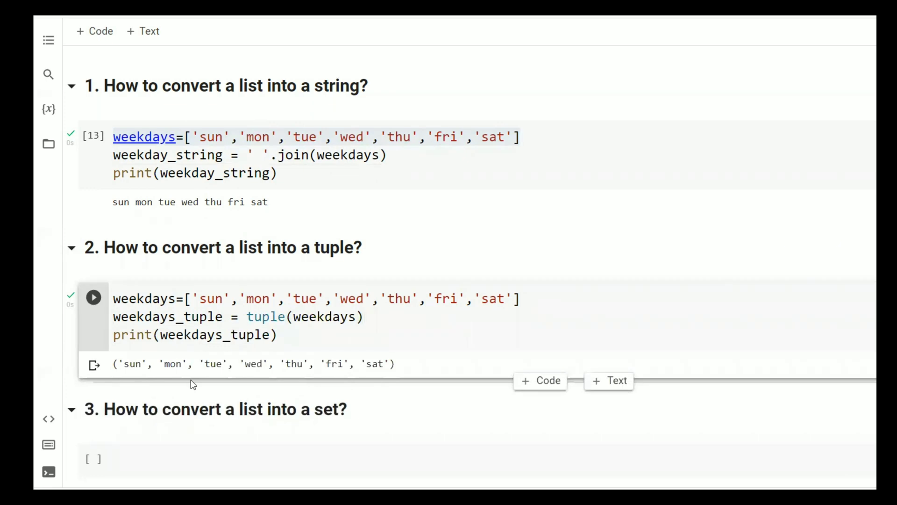
scroll(489, 385, down, 4)
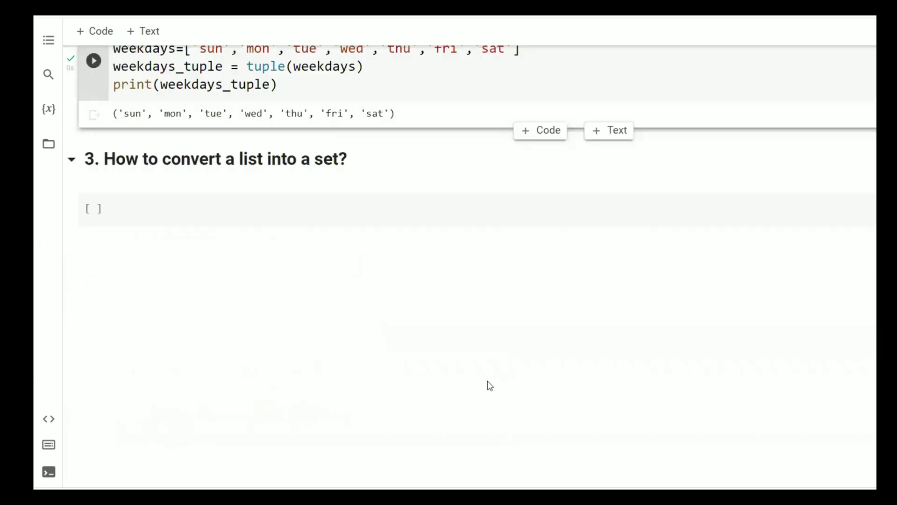
scroll(238, 304, up, 4)
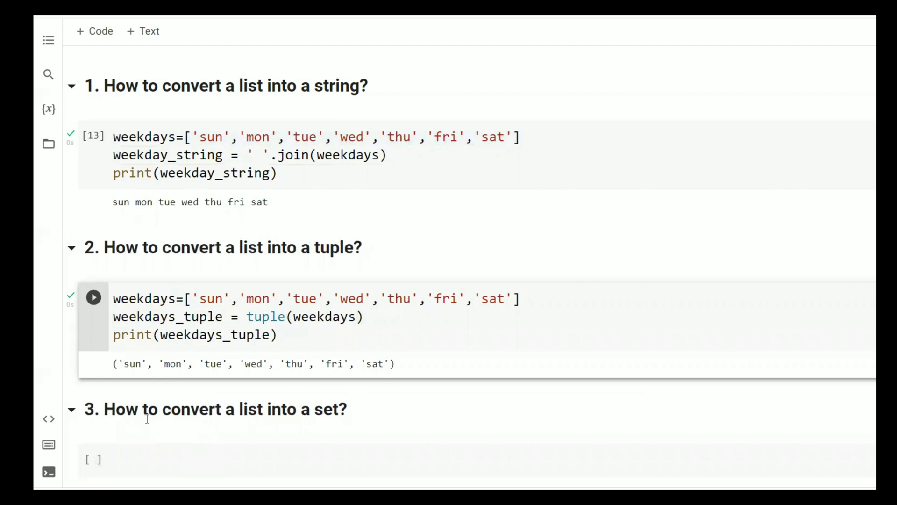
scroll(222, 414, down, 4)
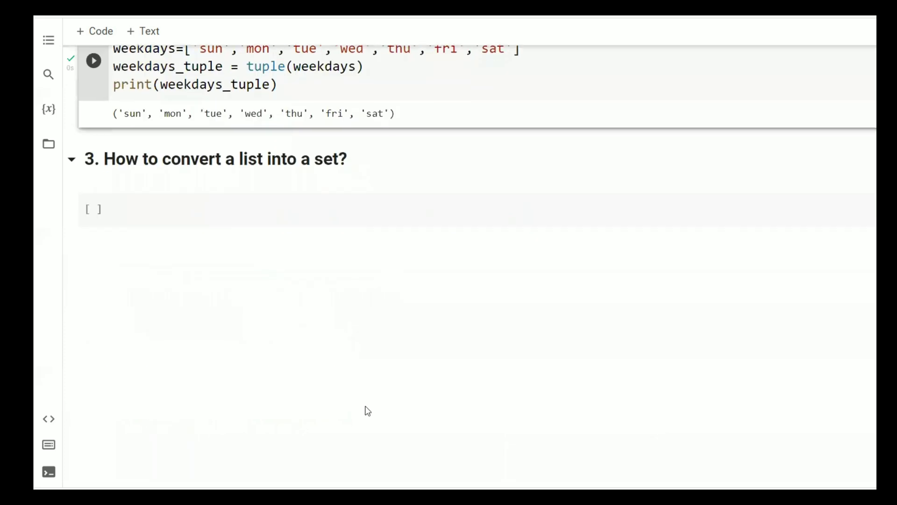
scroll(368, 263, up, 4)
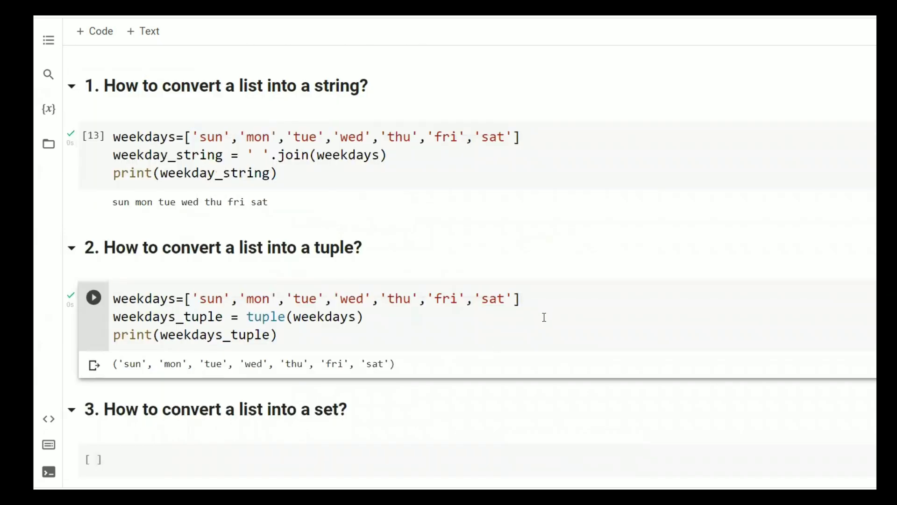
- Undo a stray paste, then copy the weekdays list line from the tuple cell into the set cell
click(221, 454)
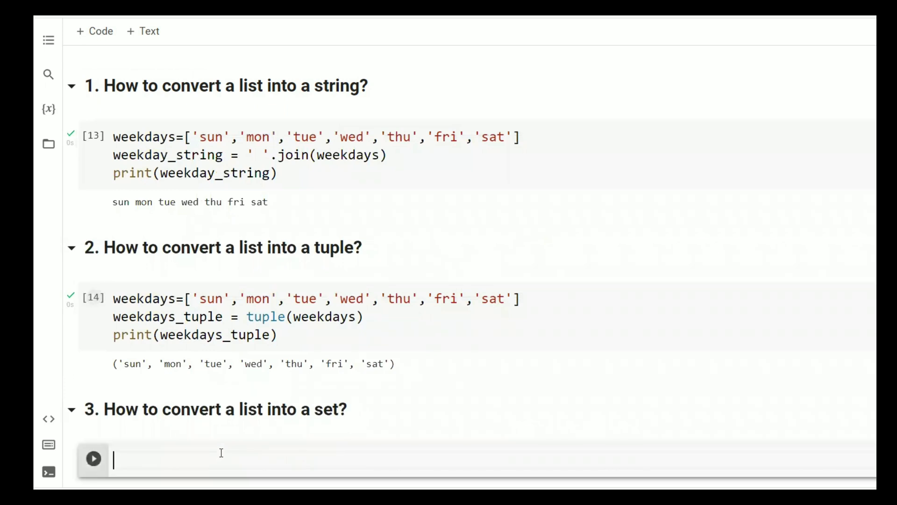
key(ctrl+v)
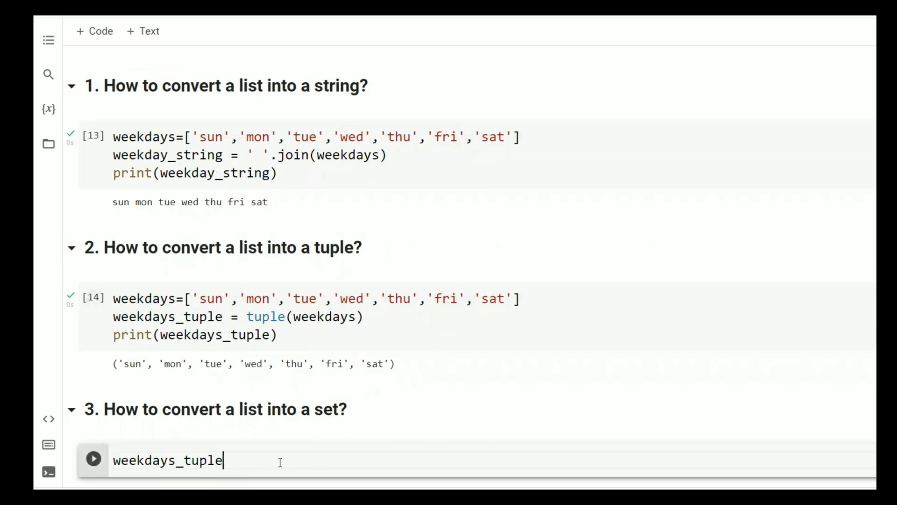
key(ctrl+z)
drag(520, 298, 88, 295)
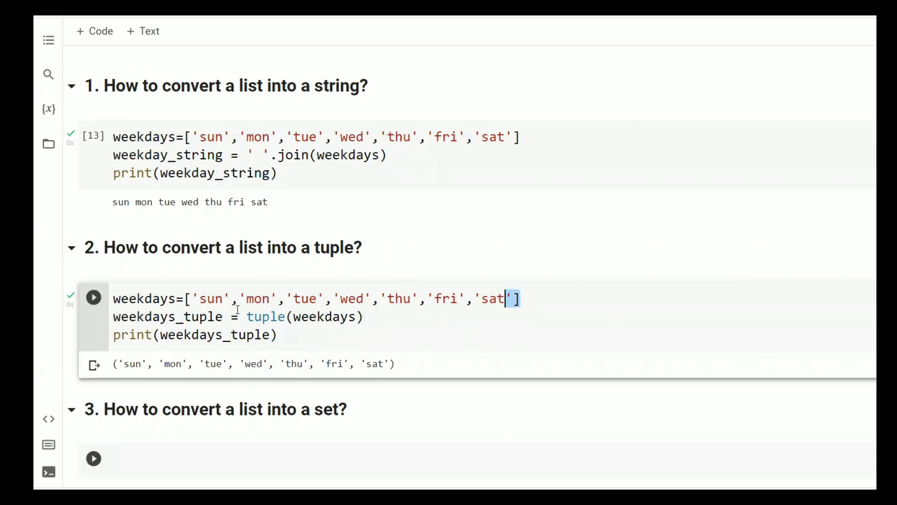
key(ctrl+c)
scroll(319, 350, down, 4)
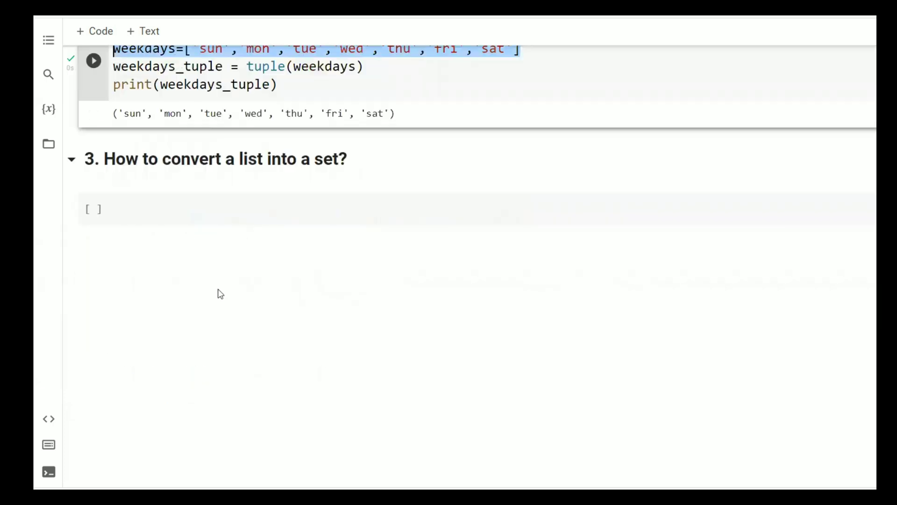
click(171, 220)
key(ctrl+v)
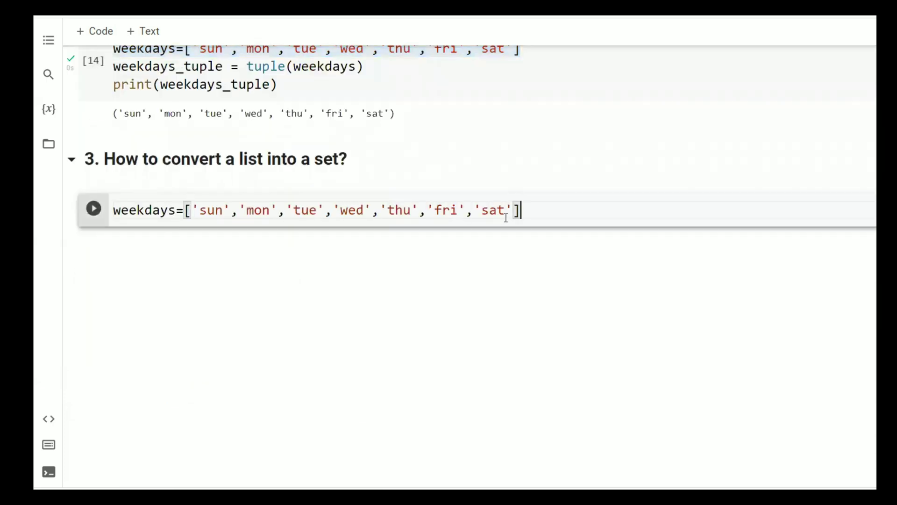
- Add weekdays_set = set(weekdays) below the list in the set cell
key(Return)
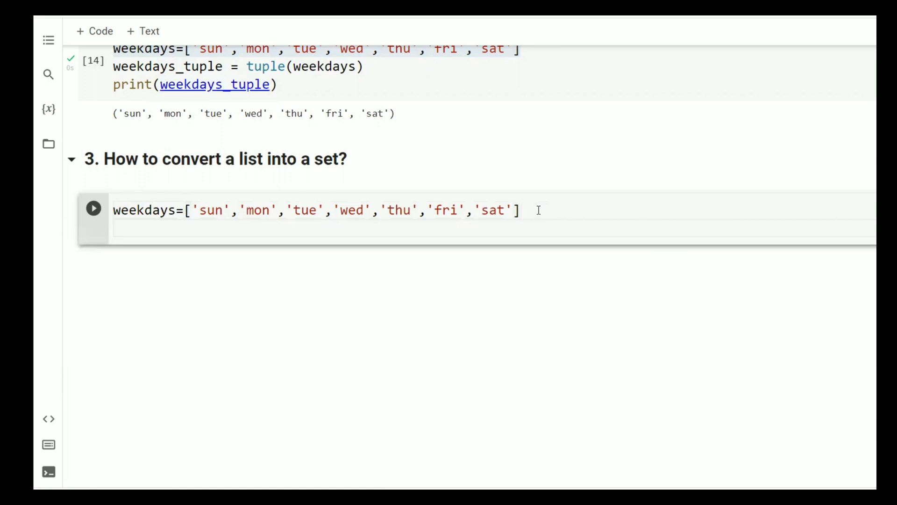
text(w)
text(eeks)
key(BackSpace)
text(days)
text(_)
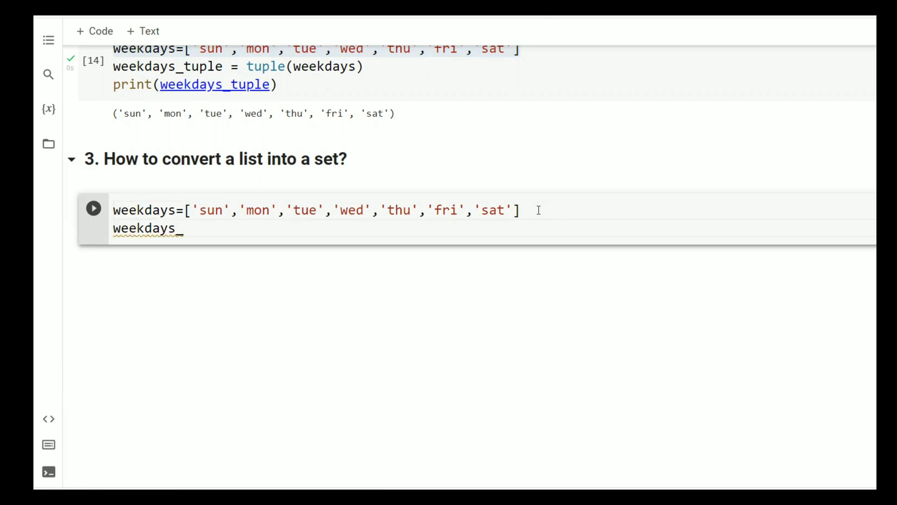
text(set )
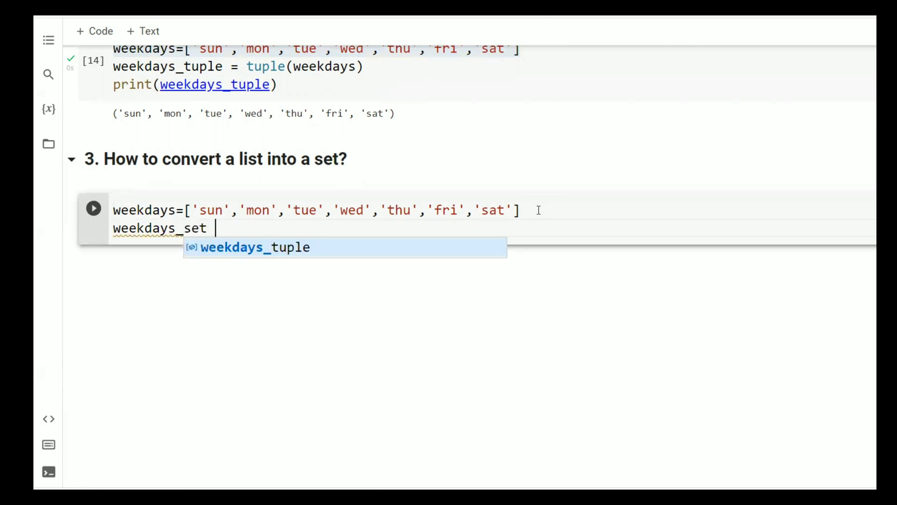
text(= se)
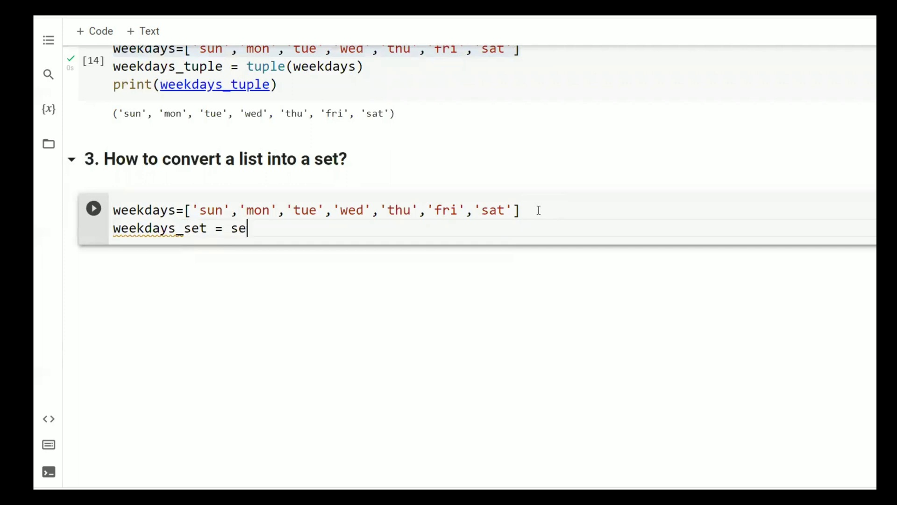
text(t())
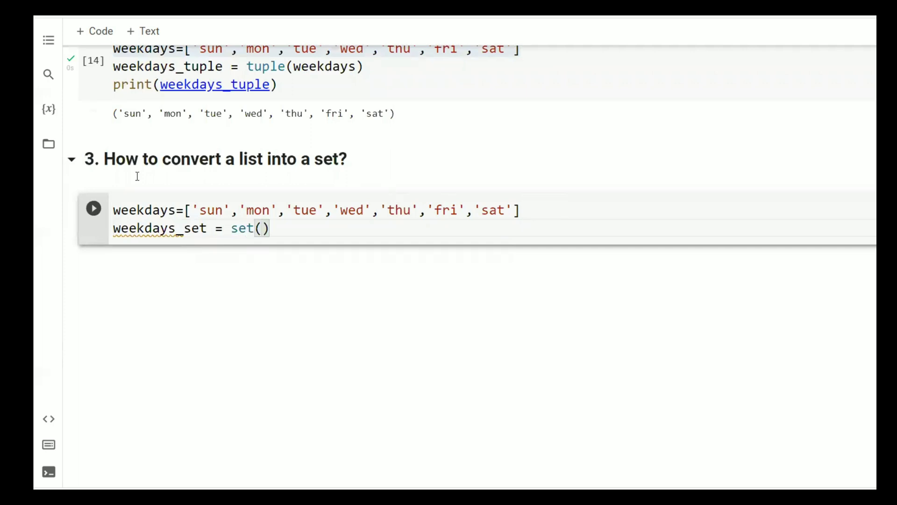
double_click(147, 210)
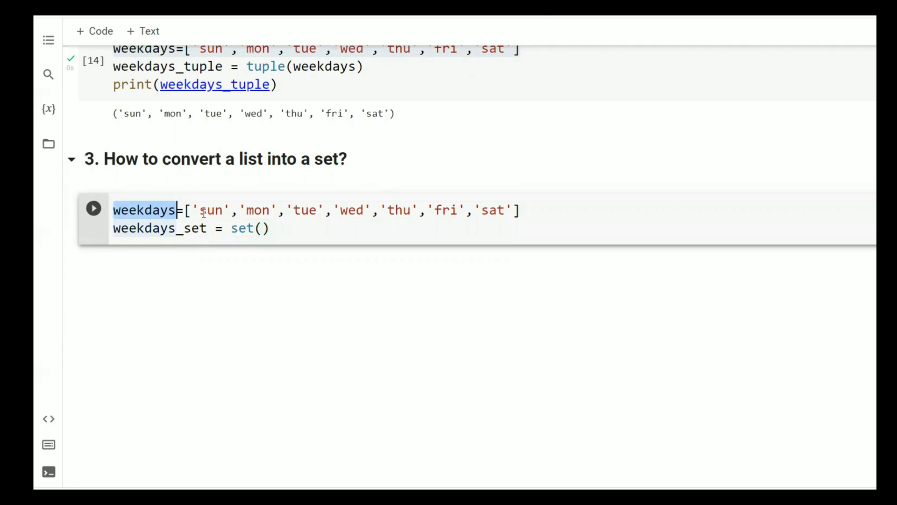
click(262, 229)
key(ctrl+v)
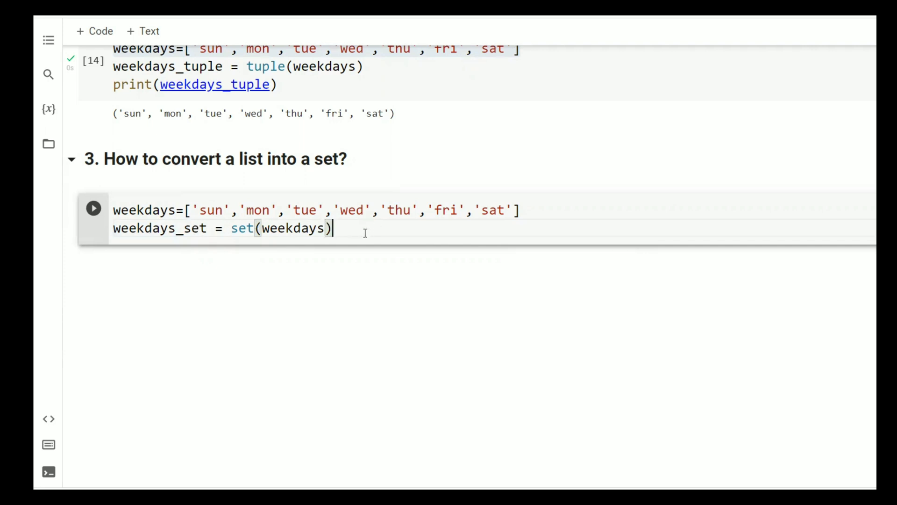
- Add print(weekdays_set) and run the set cell
key(Return)
text(print)
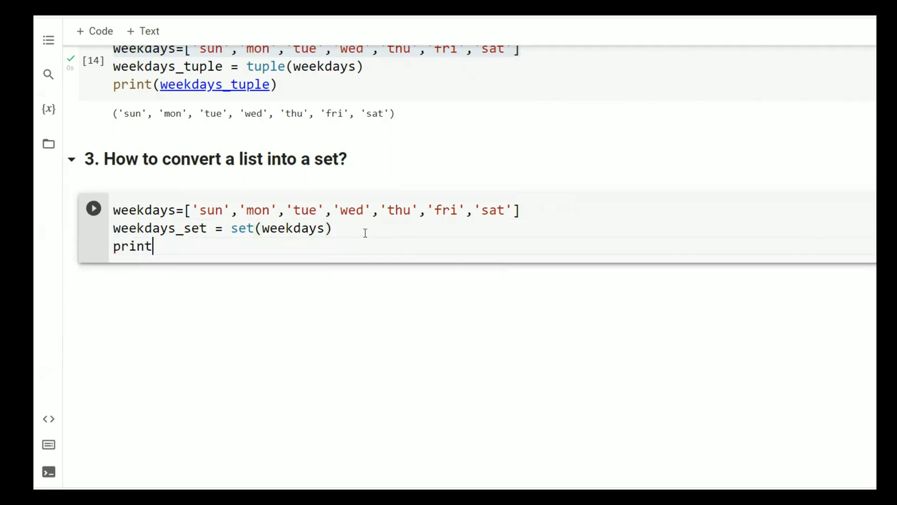
text(()
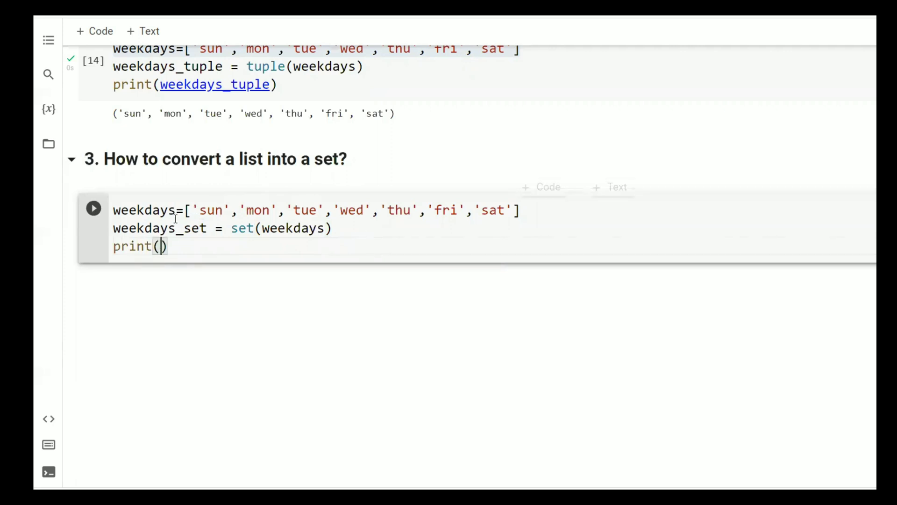
double_click(164, 225)
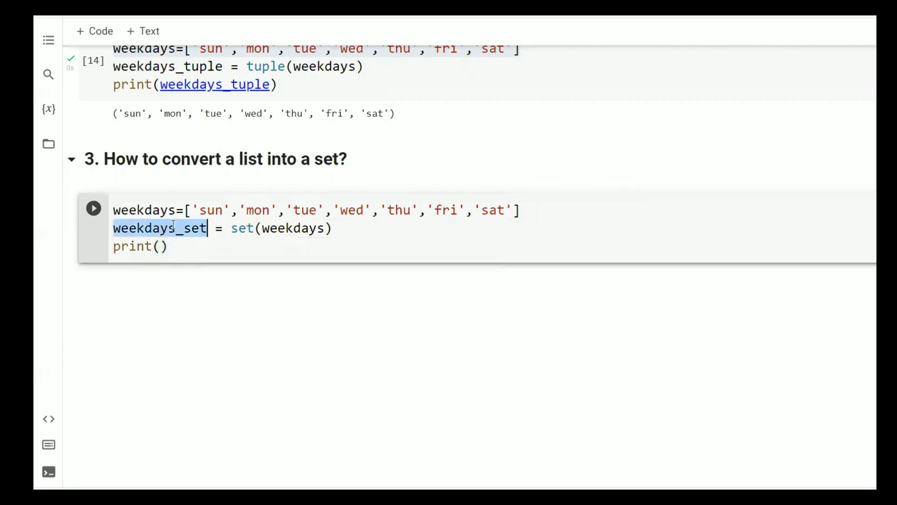
click(162, 246)
key(ctrl+v)
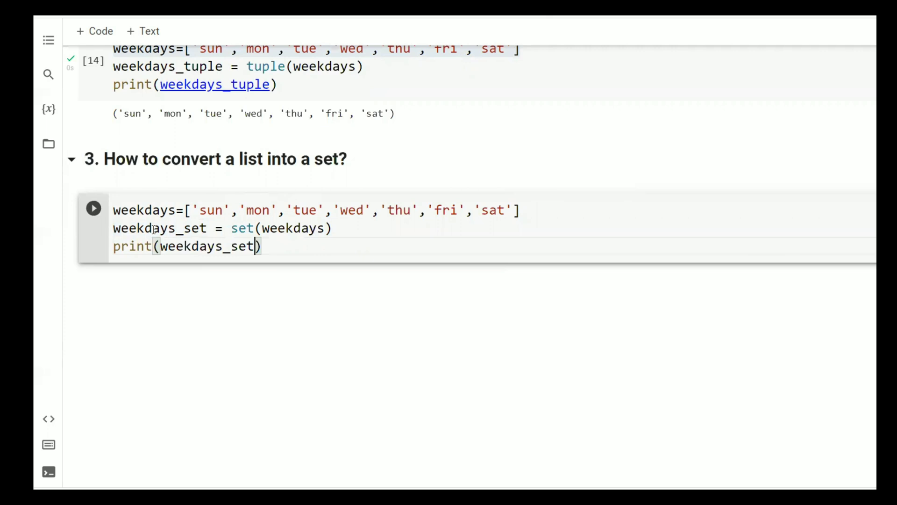
click(94, 209)
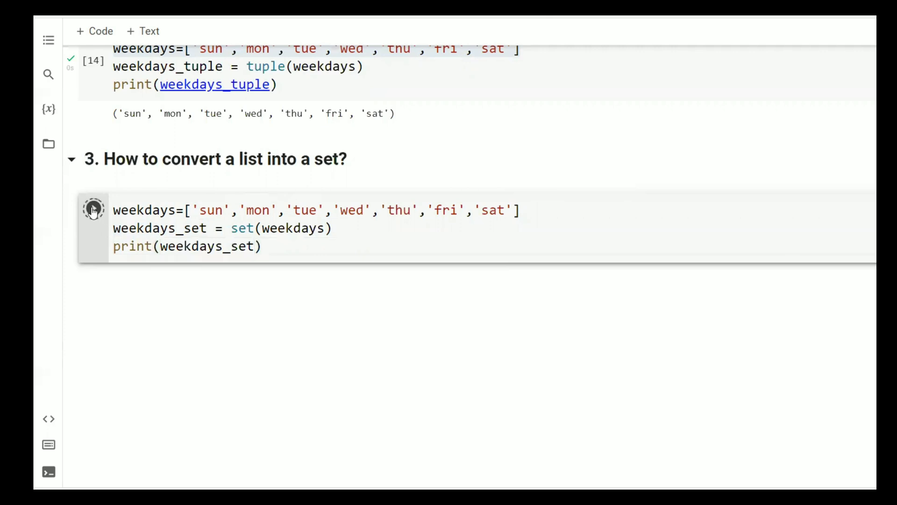